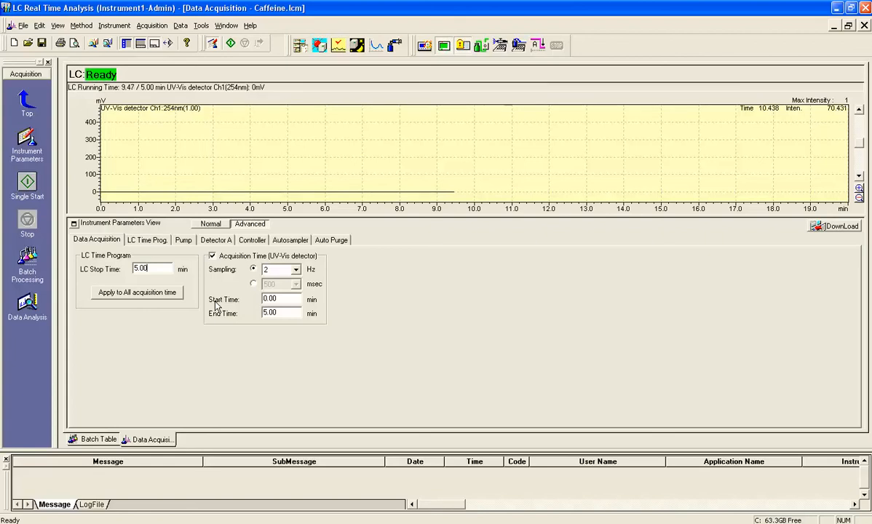
- Try LC stop times of 10.00 and 12.00 min in the LC time program
key("shift+Home")
type("10.00")
key("BackSpace")
key("BackSpace")
type("12.00")
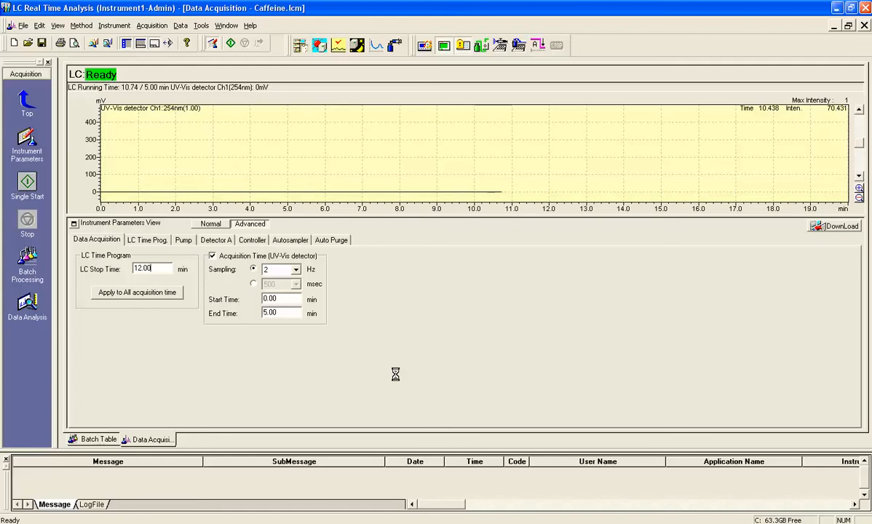
- Set the LC stop time to 6.00 min and apply it to all acquisition times
double_click(144, 269)
type("6.00")
left_click(157, 293)
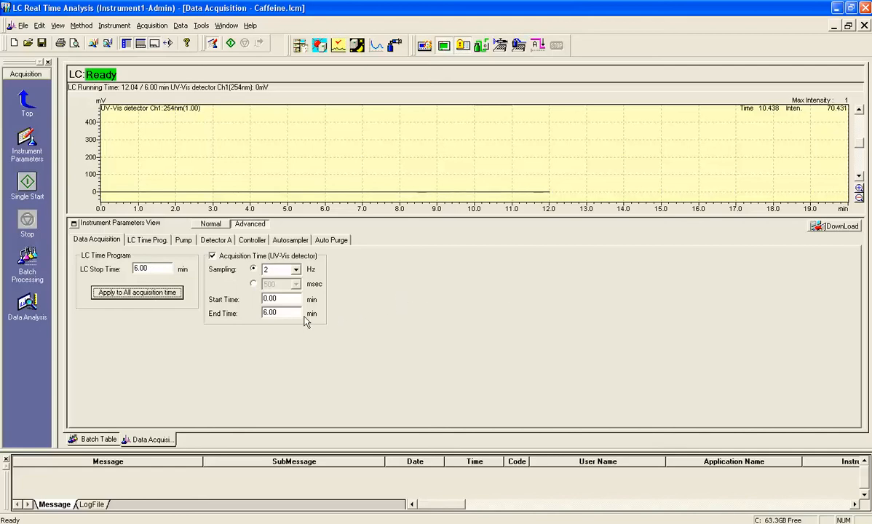
- Set the LC stop time to 8.00 min and apply it to all acquisition times
left_click(268, 315)
left_click_drag(151, 270, 115, 281)
type("8")
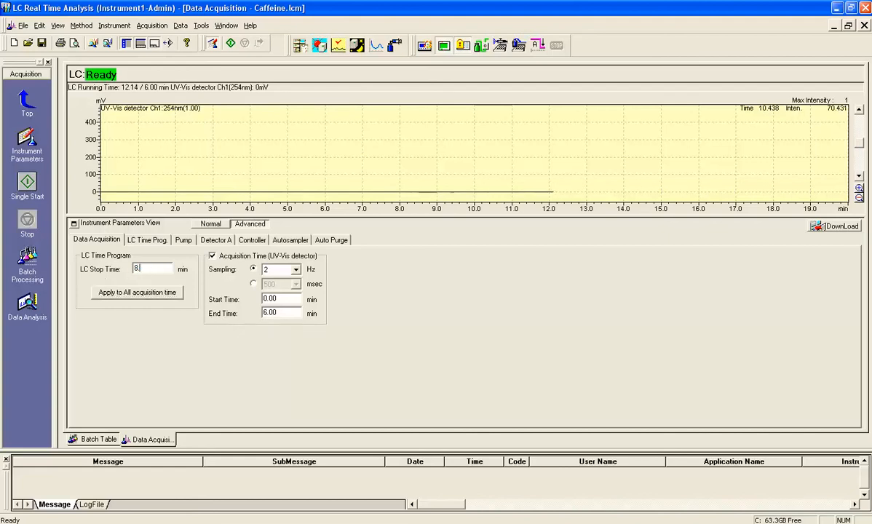
type(".00")
left_click(110, 294)
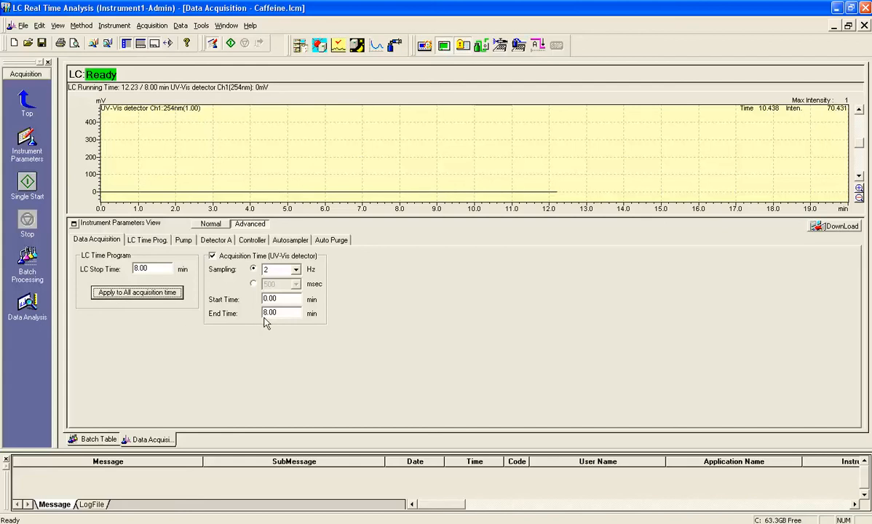
- Return the LC stop time to 6.00 min and apply it to the UV-Vis detector's acquisition time
double_click(136, 269)
type("6")
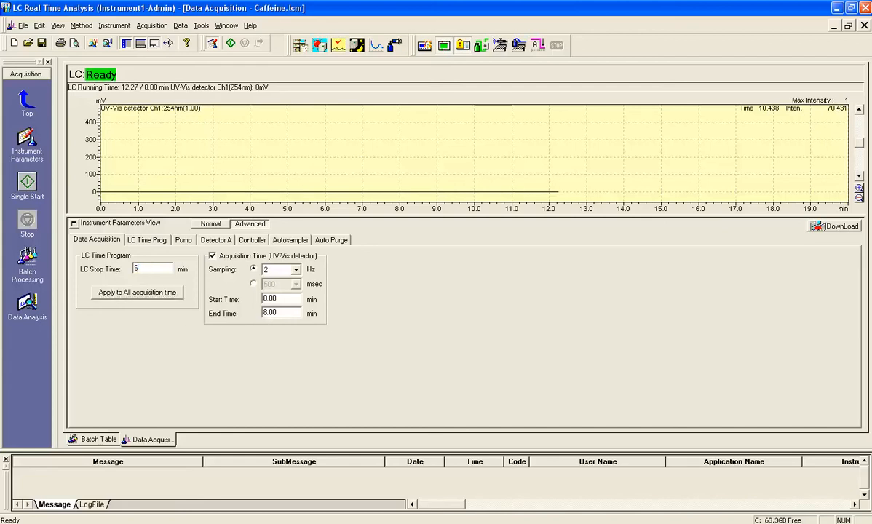
type(".00")
left_click(124, 293)
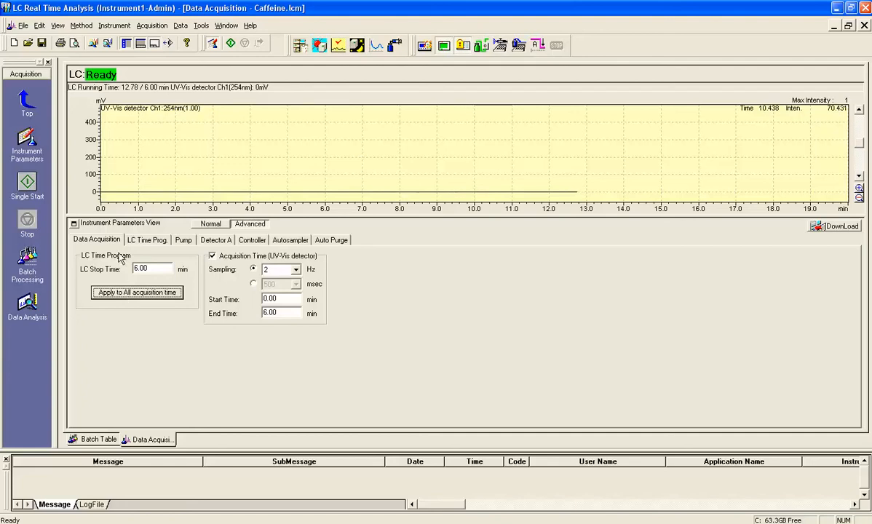
- Review the LC time program table and the pump settings, including the available pump modes
left_click(154, 242)
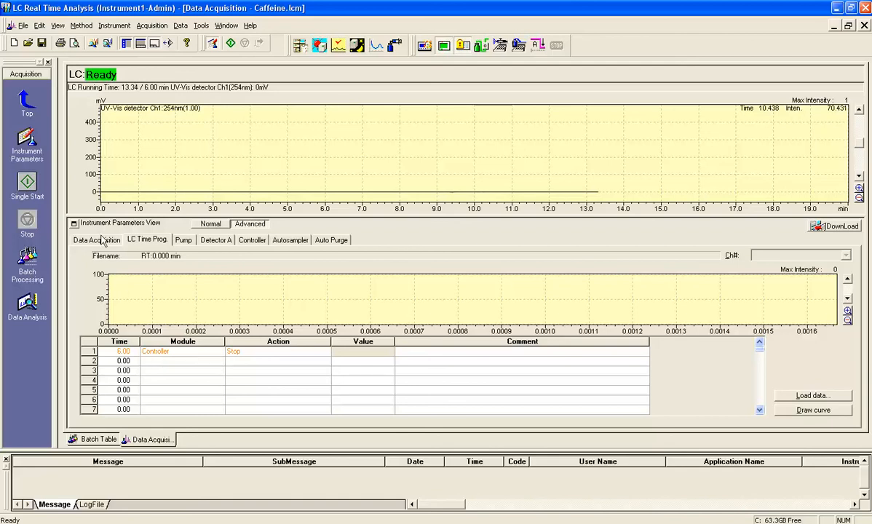
left_click(183, 241)
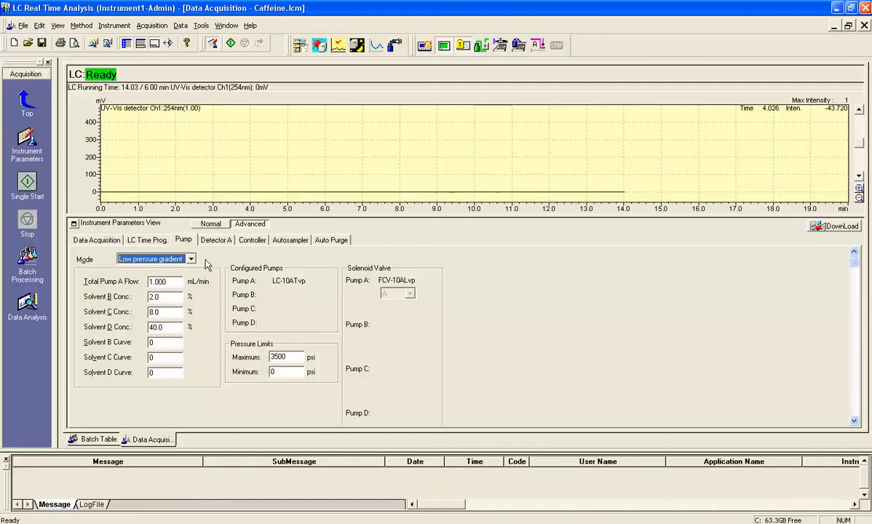
left_click(191, 259)
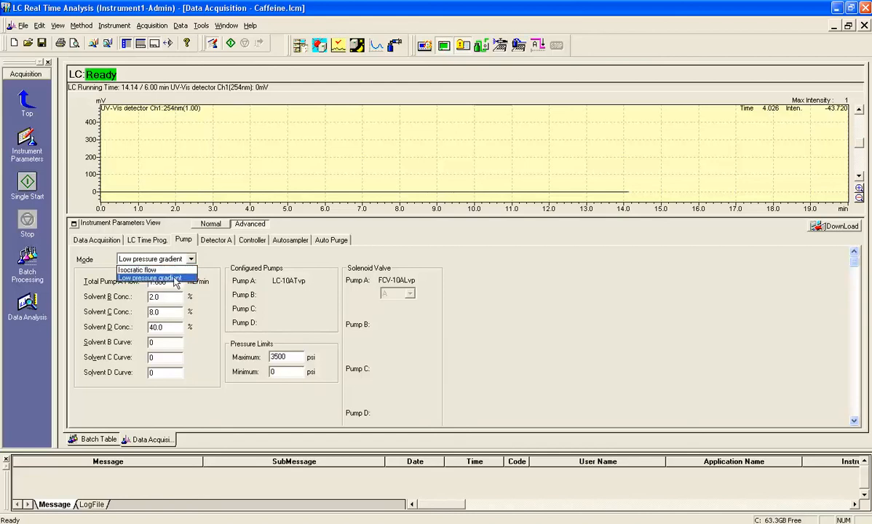
left_click(210, 257)
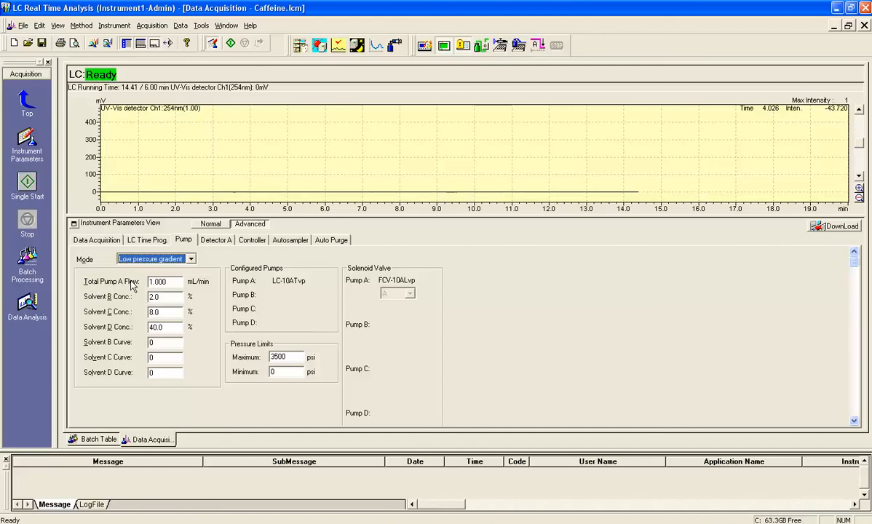
- Try total pump A flow rates of 0.500, 1.5 and 1.00 mL/min
left_click(168, 282)
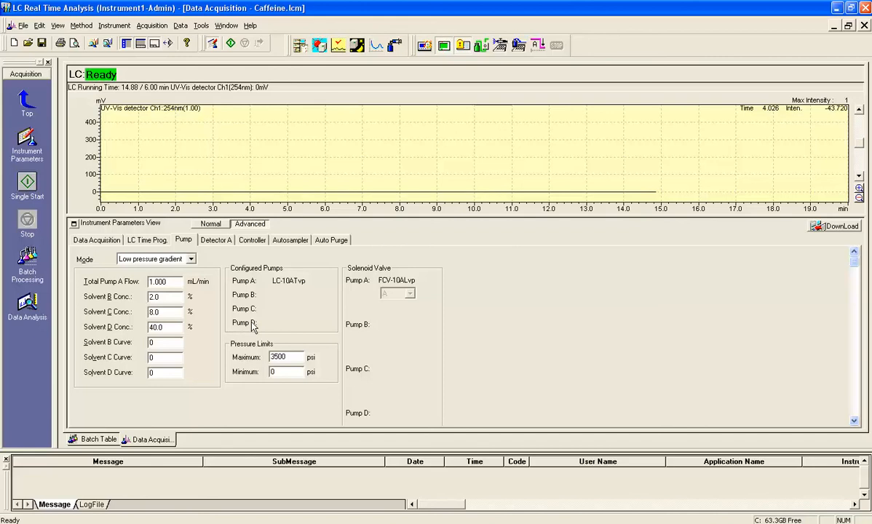
key("BackSpace")
key("BackSpace")
key("BackSpace")
type("0.500")
key("BackSpace")
key("BackSpace")
key("BackSpace")
type("1.5")
key("BackSpace")
key("BackSpace")
type("1.00")
- Set the total pump A flow to 0.75 mL/min
key("BackSpace")
key("BackSpace")
key("BackSpace")
type("0.")
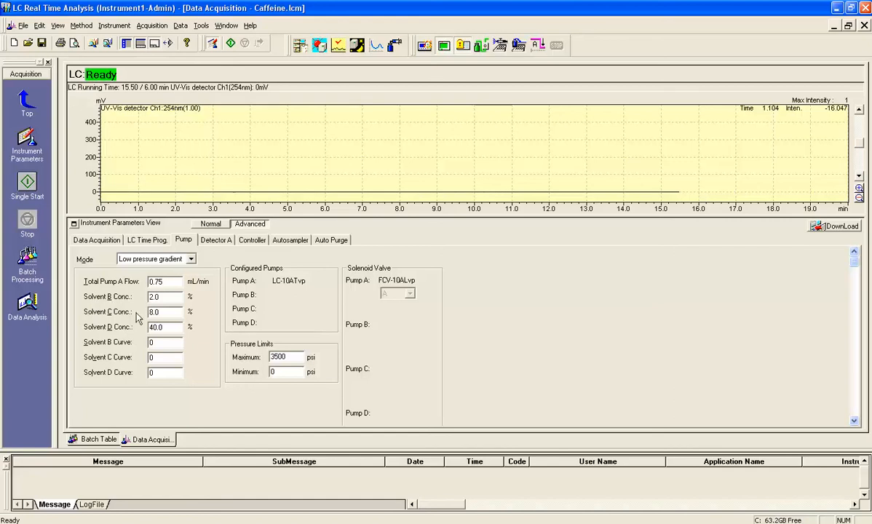
- Set the solvent B, C and D concentrations to 0 %
left_click(174, 313)
key("Tab")
key("Tab")
type("0")
key("shift+Tab")
type("0")
key("shift+Tab")
type("0")
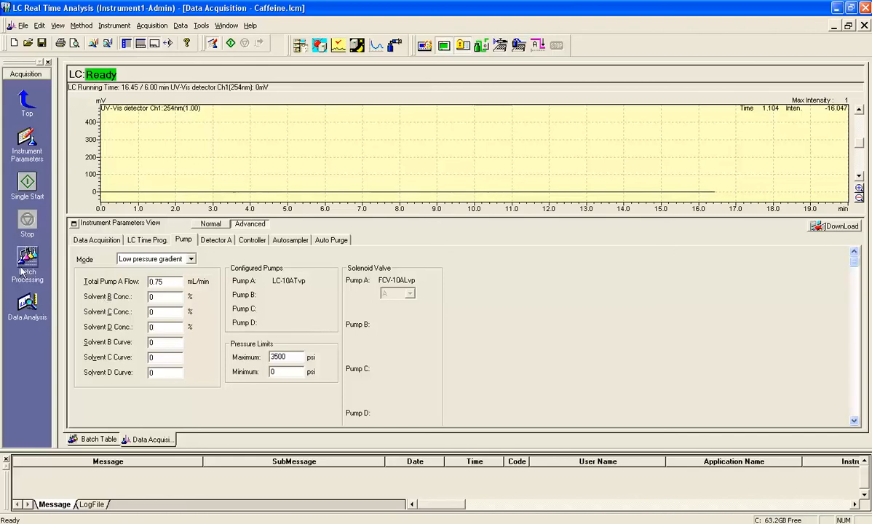
- Set the solvent concentrations to 20 % for B, 10 % for C and 5 % for D
double_click(157, 297)
type("0")
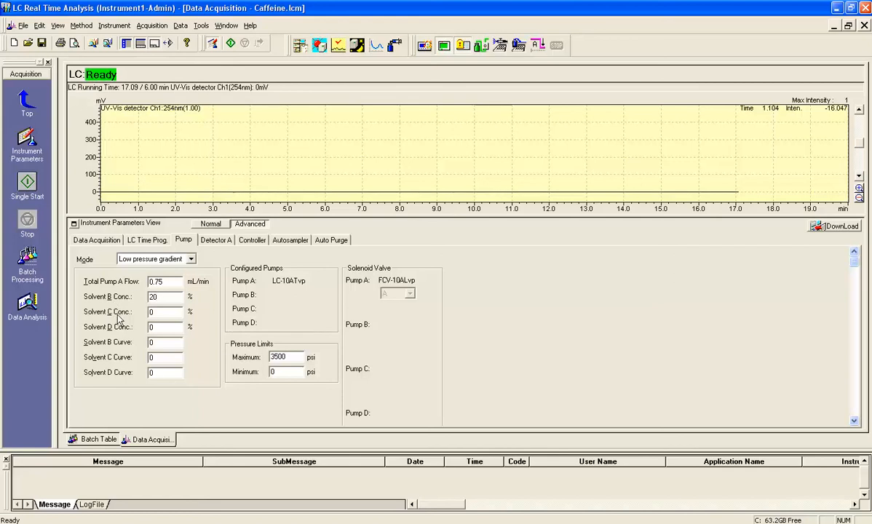
left_click(158, 310)
type("10")
key("Tab")
type("5")
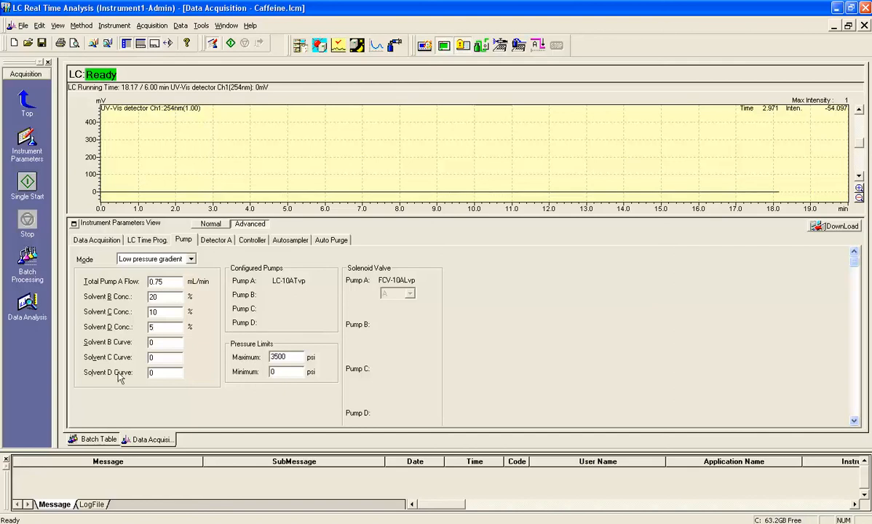
type("5")
- Switch the pump mode to Isocratic flow and back to Low pressure gradient
left_click(175, 262)
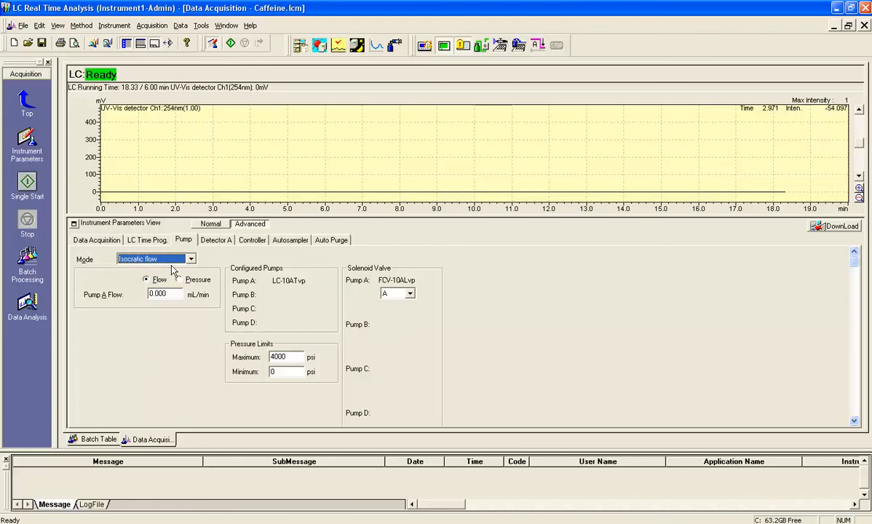
left_click(165, 259)
left_click(171, 281)
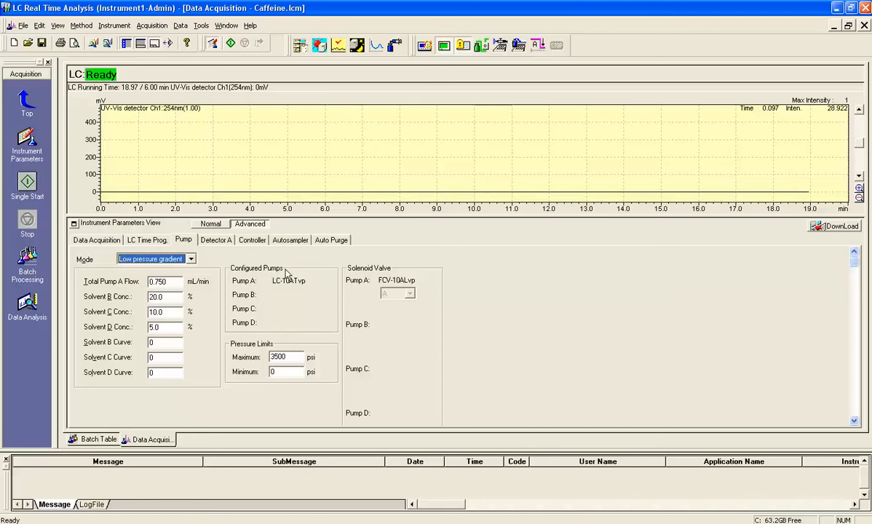
- Open the pump's maximum pressure limit for editing
left_click(285, 358)
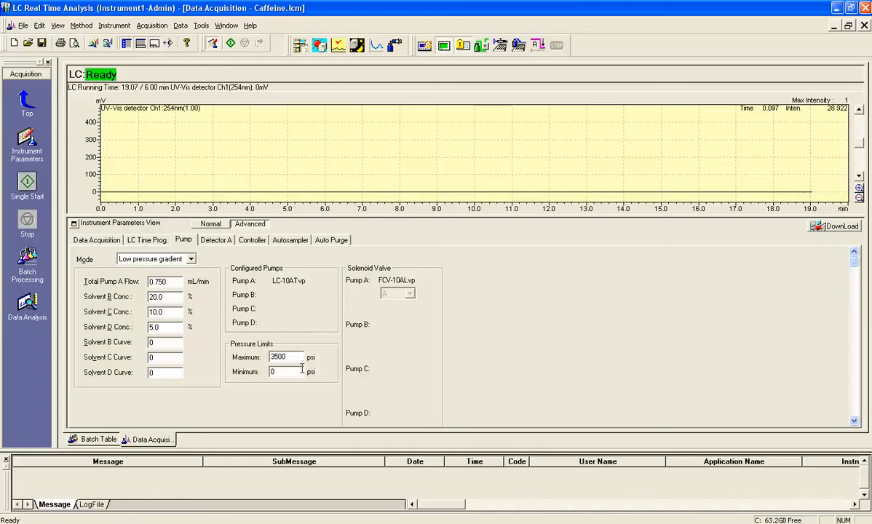